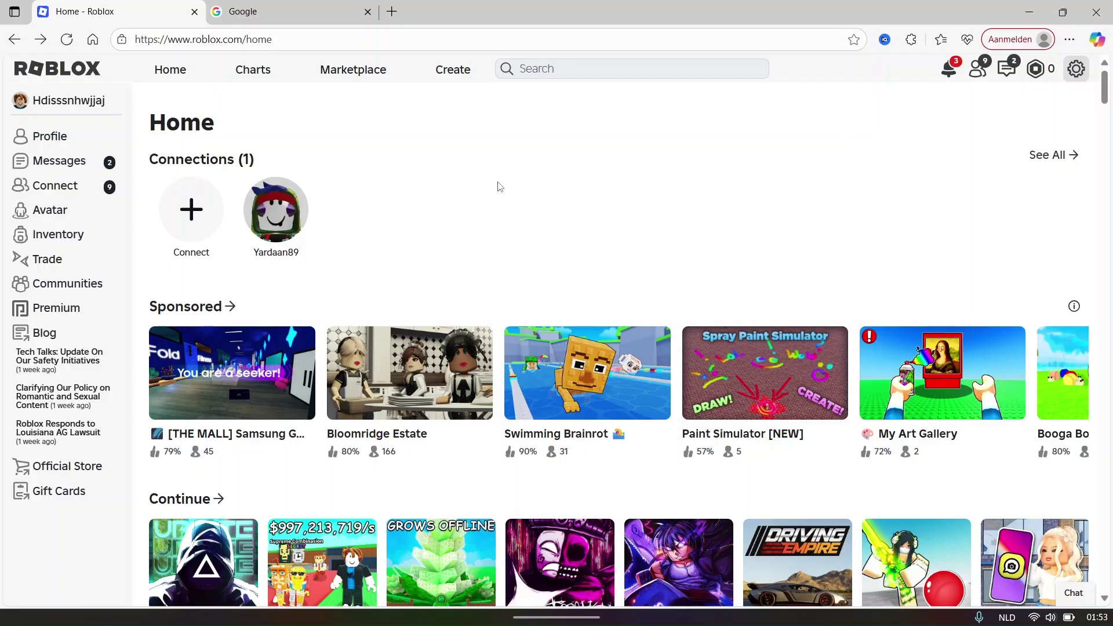
Back on the Google tab, run the search for 'btroblox'
left_click(278, 18)
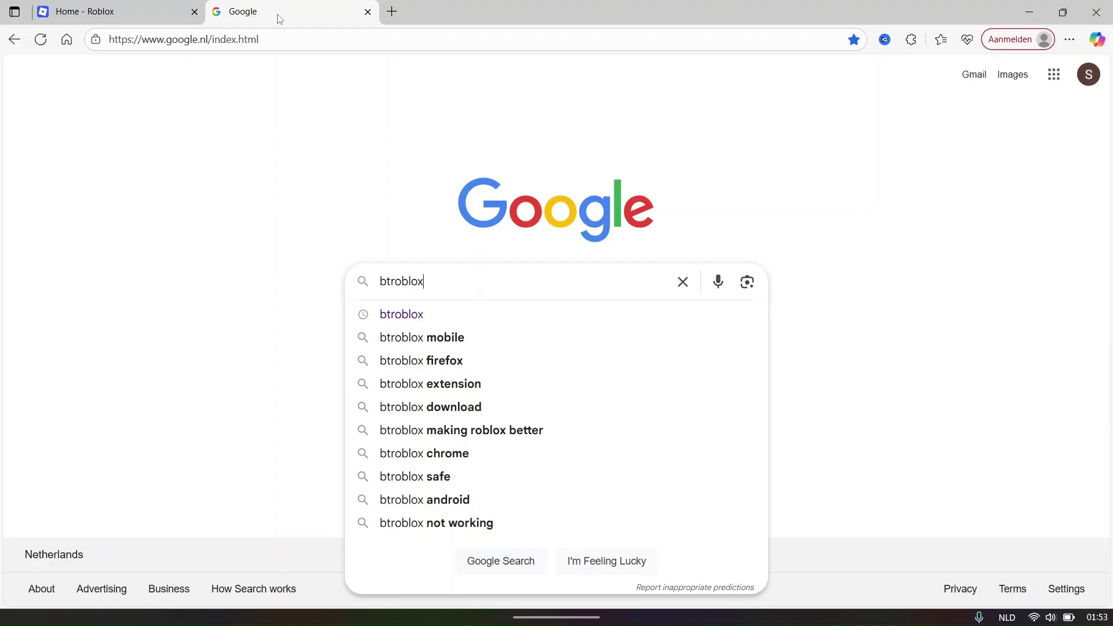
key("Return")
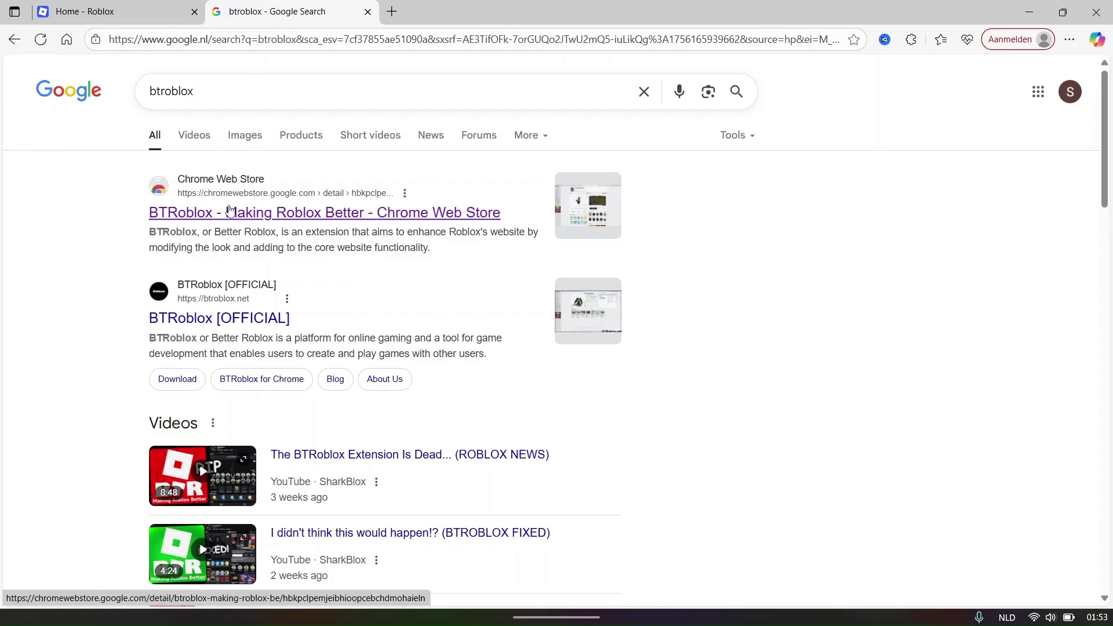
Open the BTRoblox Web Store listing, translate it to English, and add the extension
left_click(230, 211)
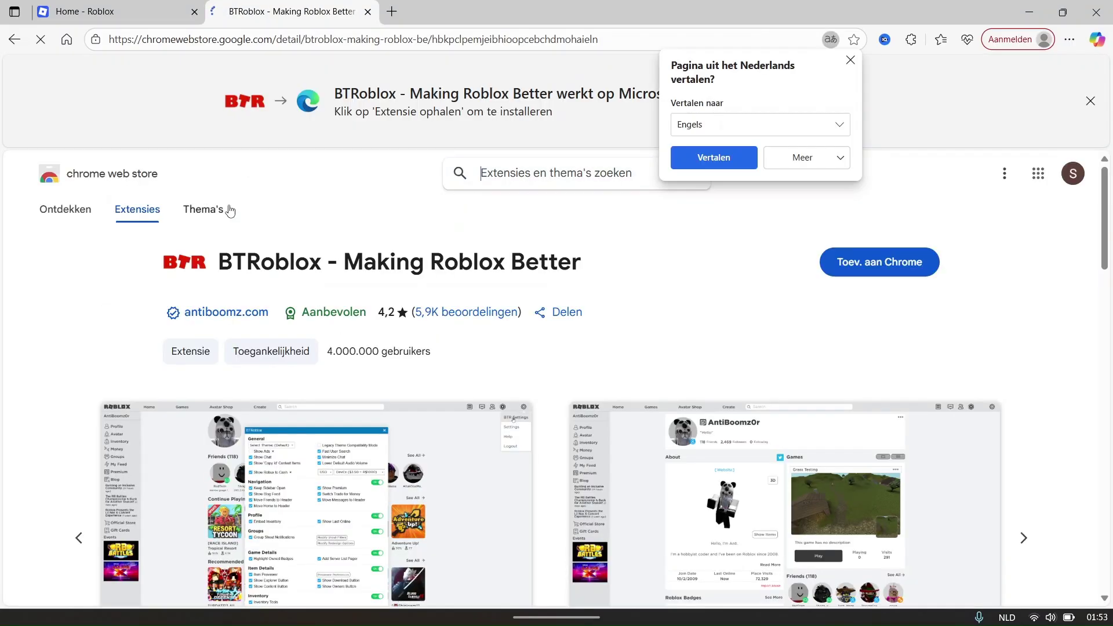
left_click(687, 161)
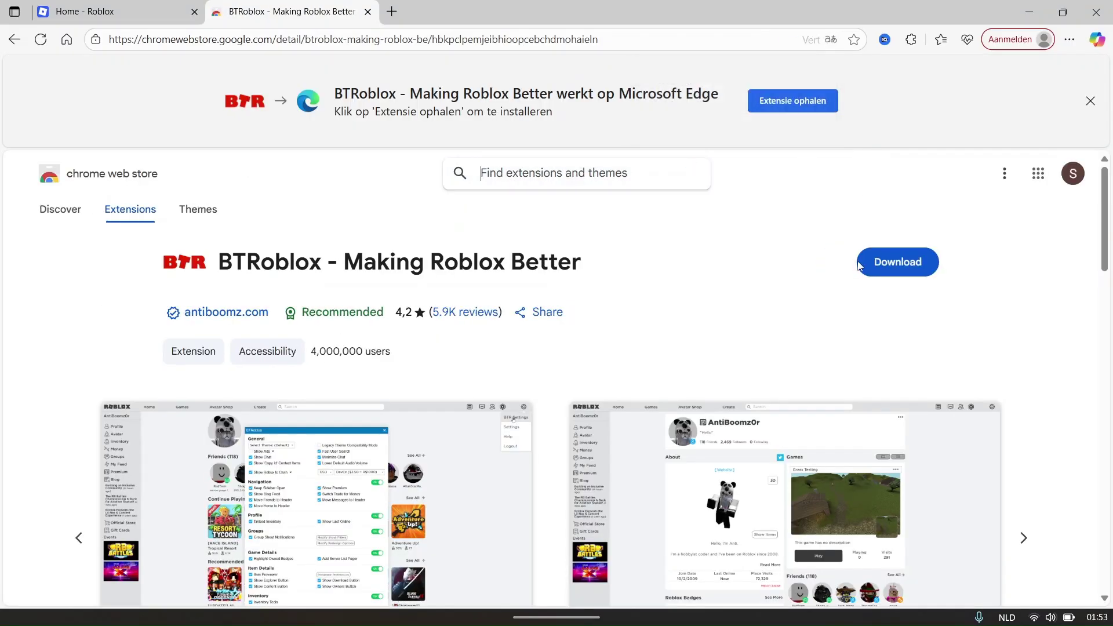
left_click(887, 263)
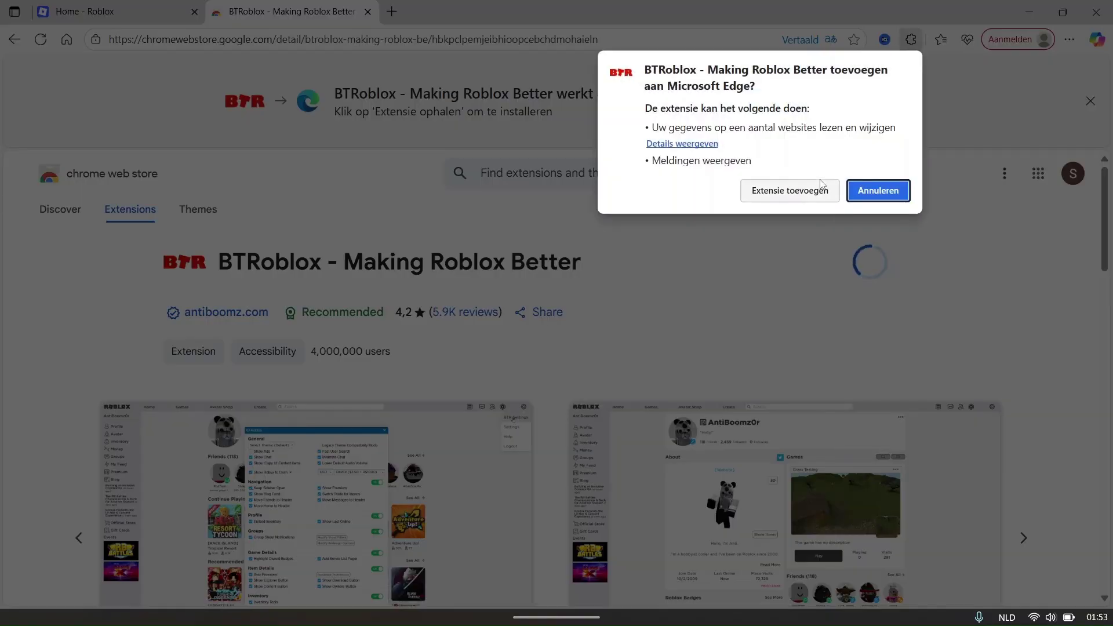
left_click(807, 191)
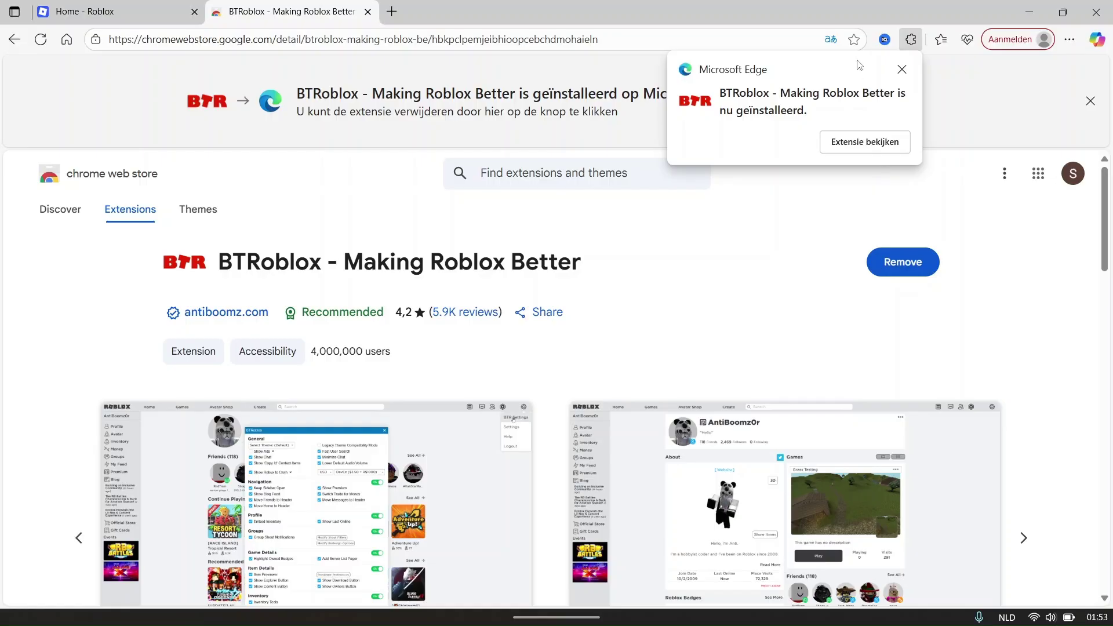
left_click(902, 69)
Reload the Roblox home page and check the settings menu for BTR Settings
left_click(122, 10)
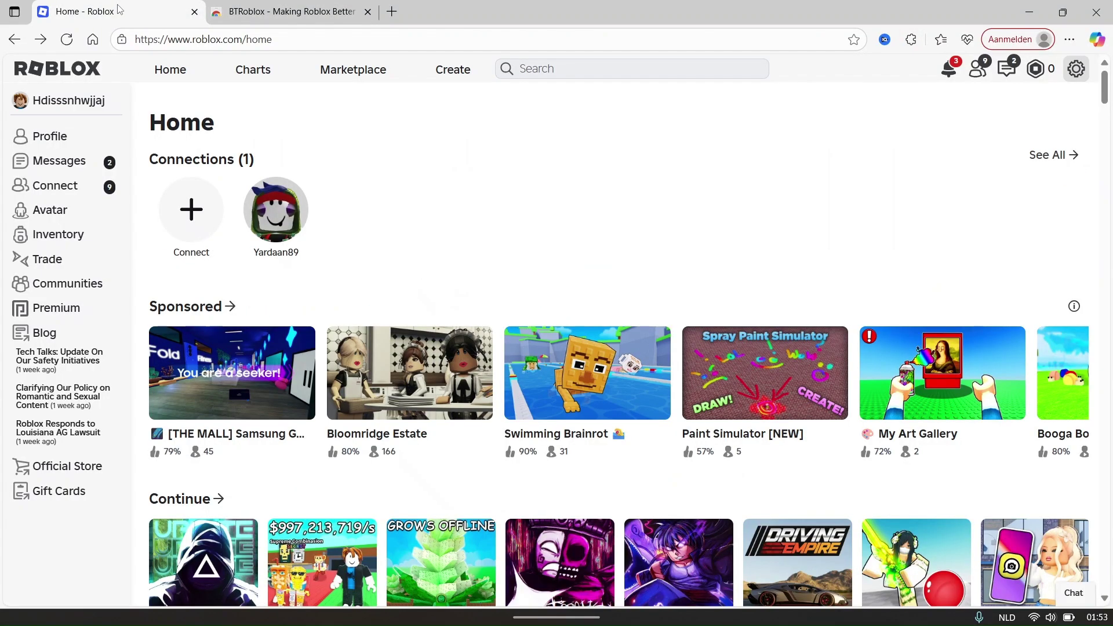
left_click(67, 39)
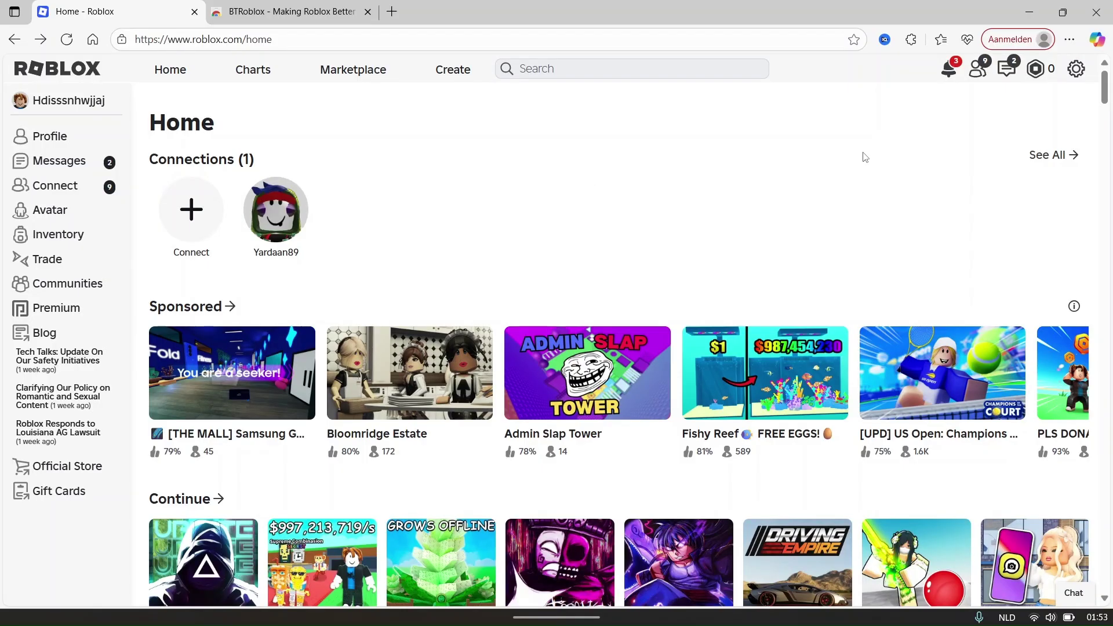
left_click(1075, 68)
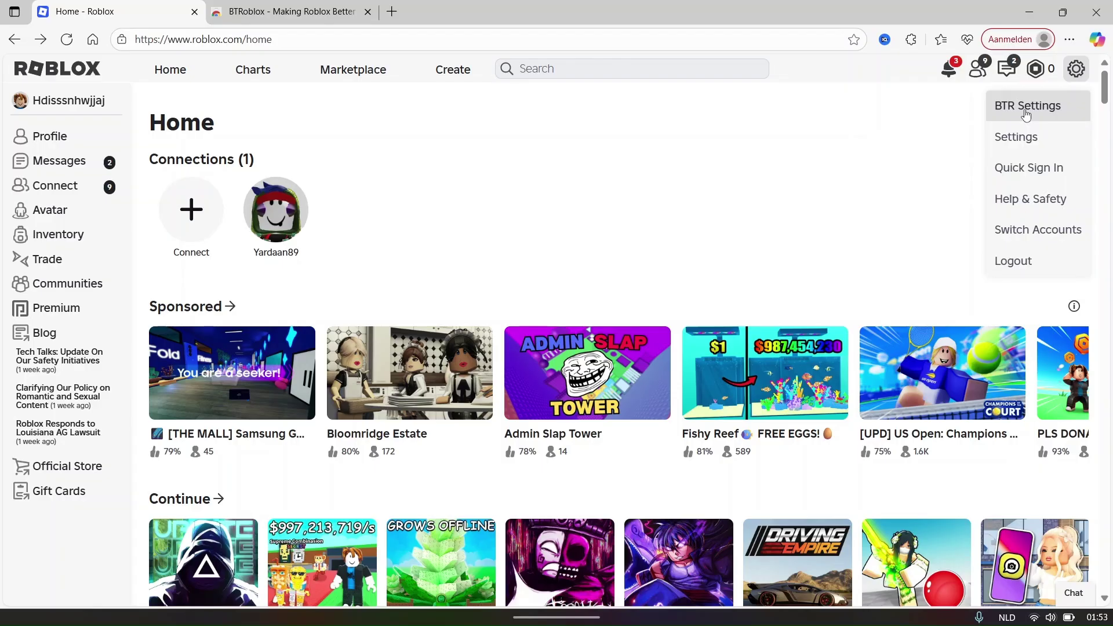
In BTR Settings, set Advanced gamedetails.showServerRegion to 'region' and close the window
left_click(1026, 106)
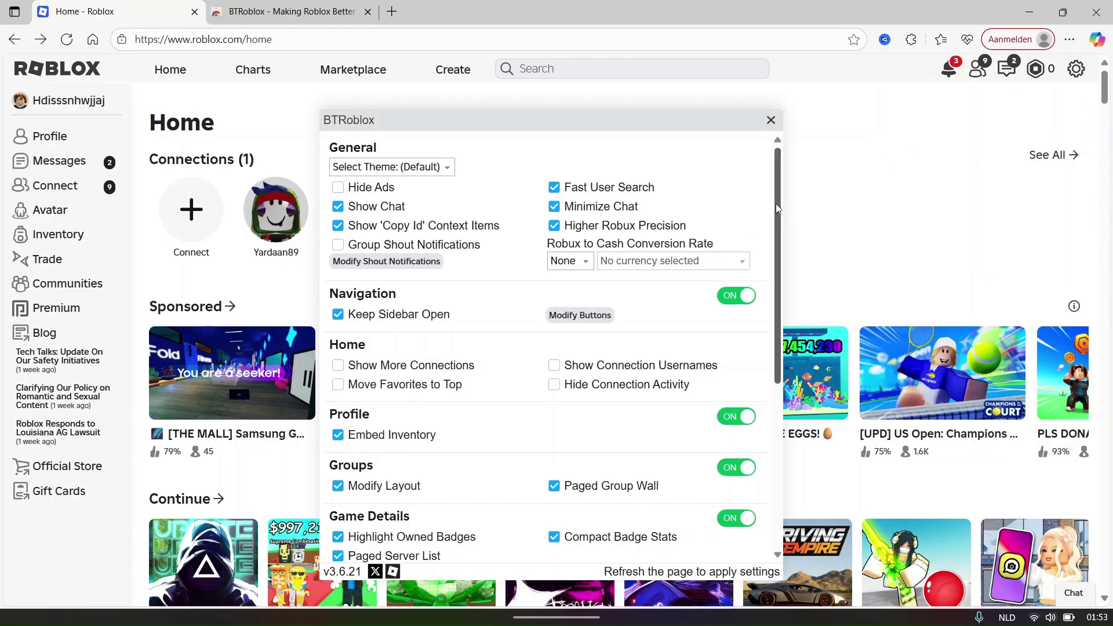
scroll(776, 206, "down", 5)
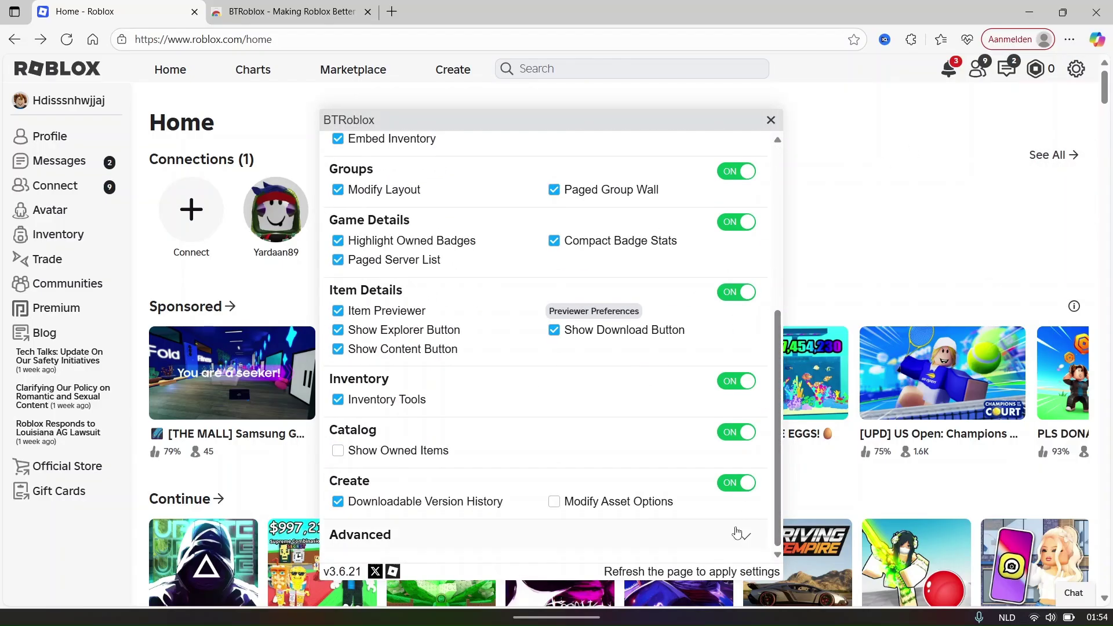
left_click(737, 532)
scroll(776, 522, "down", 5)
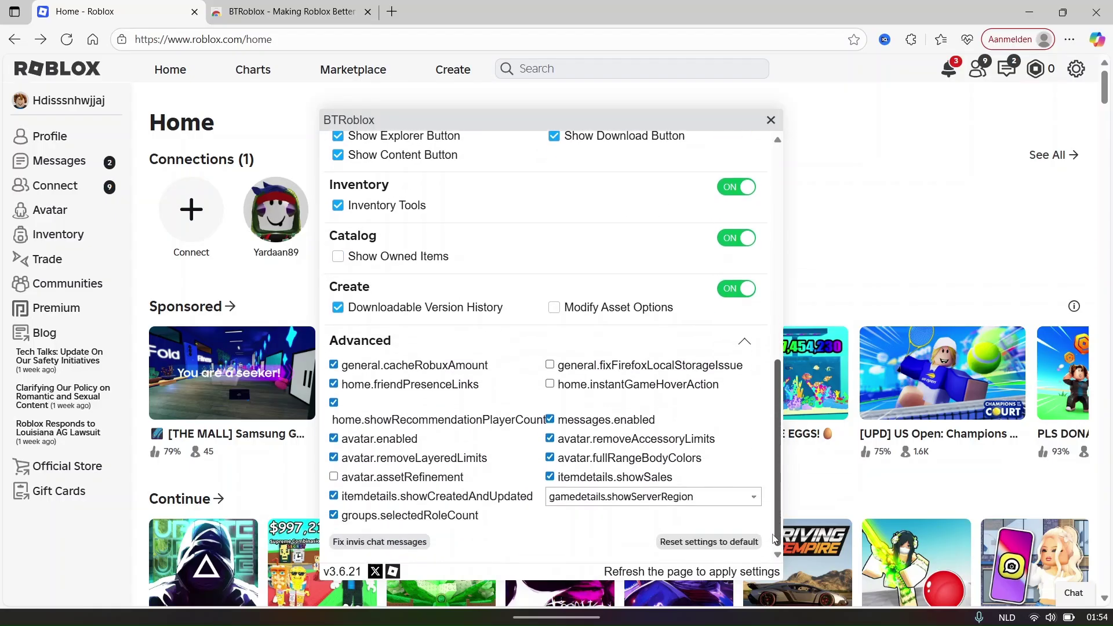
left_click(656, 503)
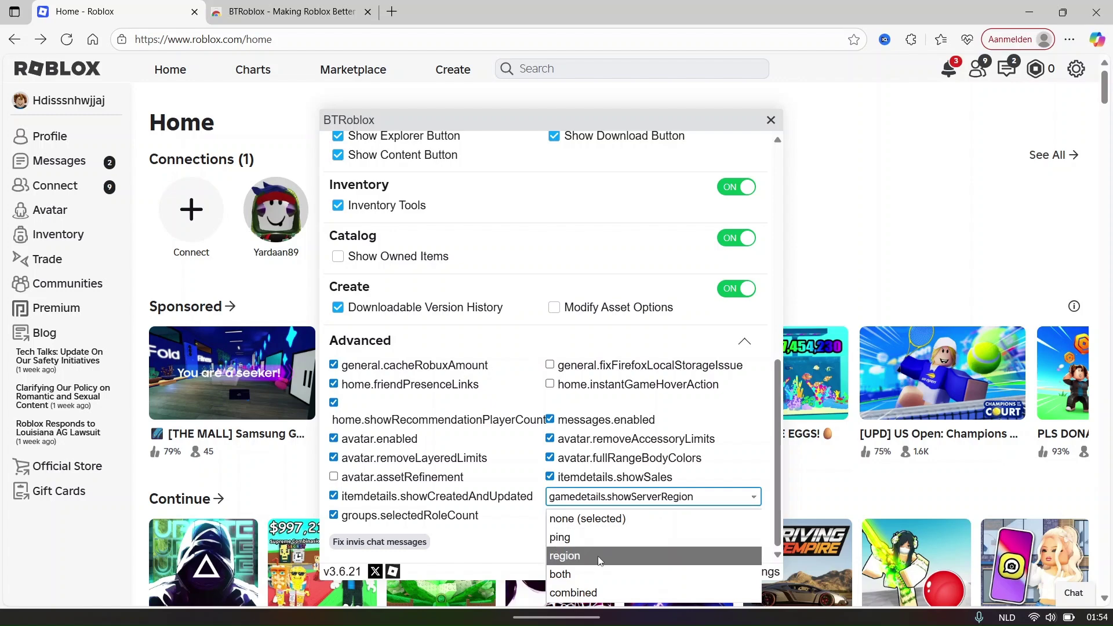
left_click(599, 557)
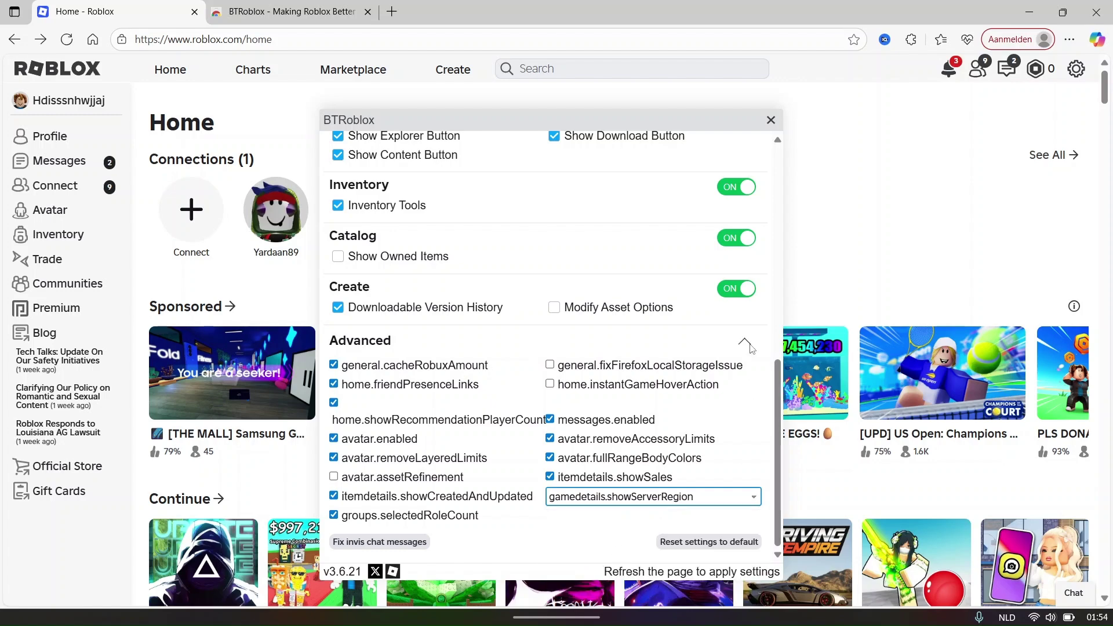
left_click(770, 120)
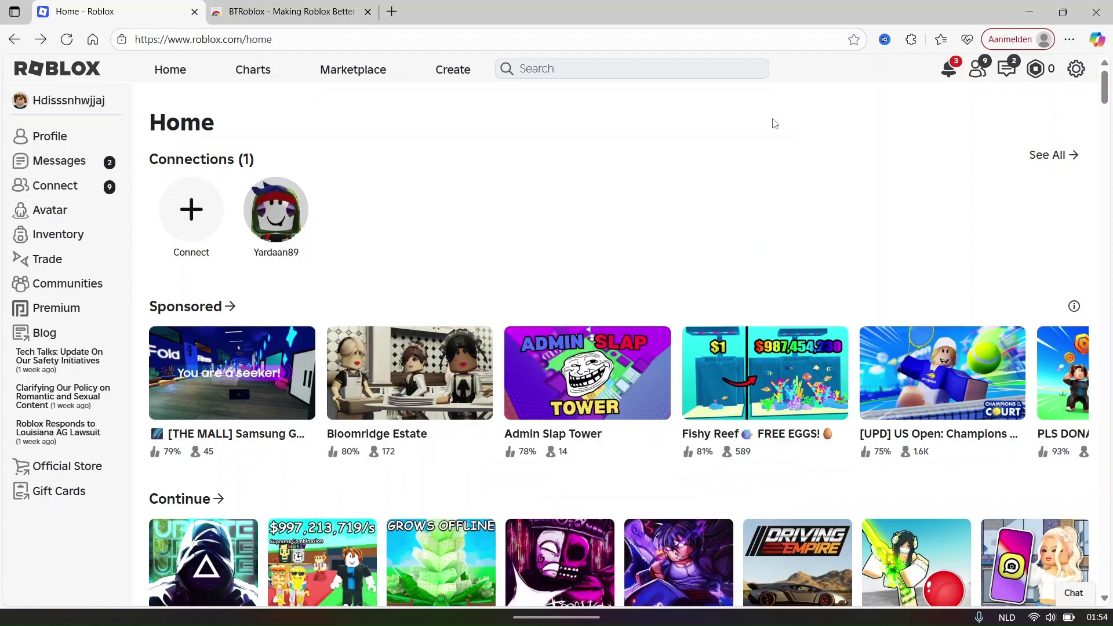
Open the Bloomridge Estate game page to view server regions in Other Servers
left_click(405, 389)
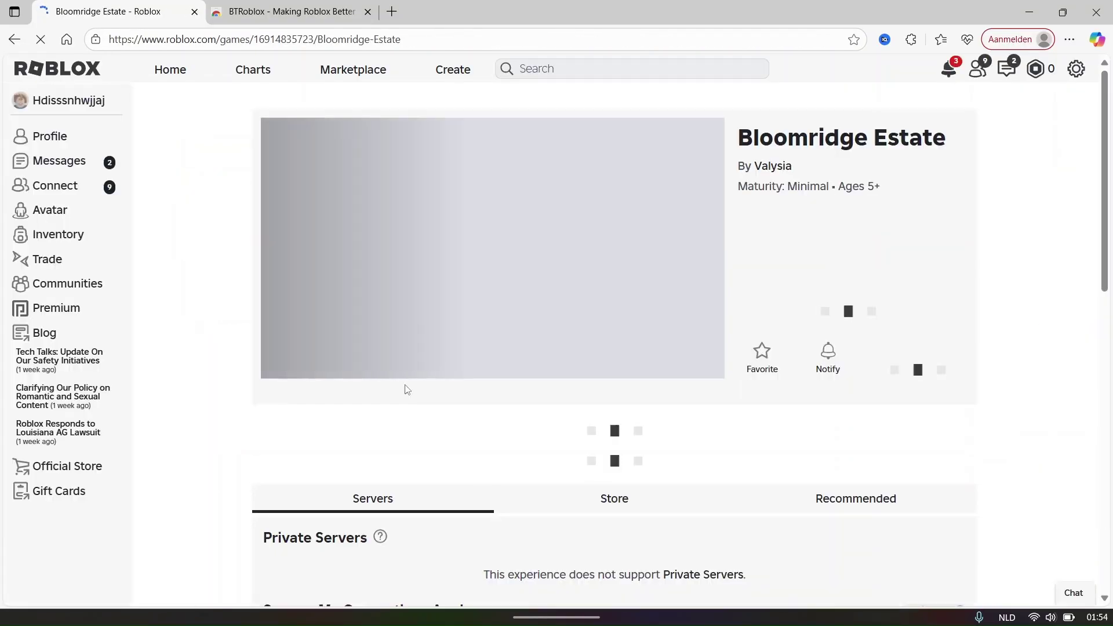
left_click_drag(1102, 133, 1103, 446)
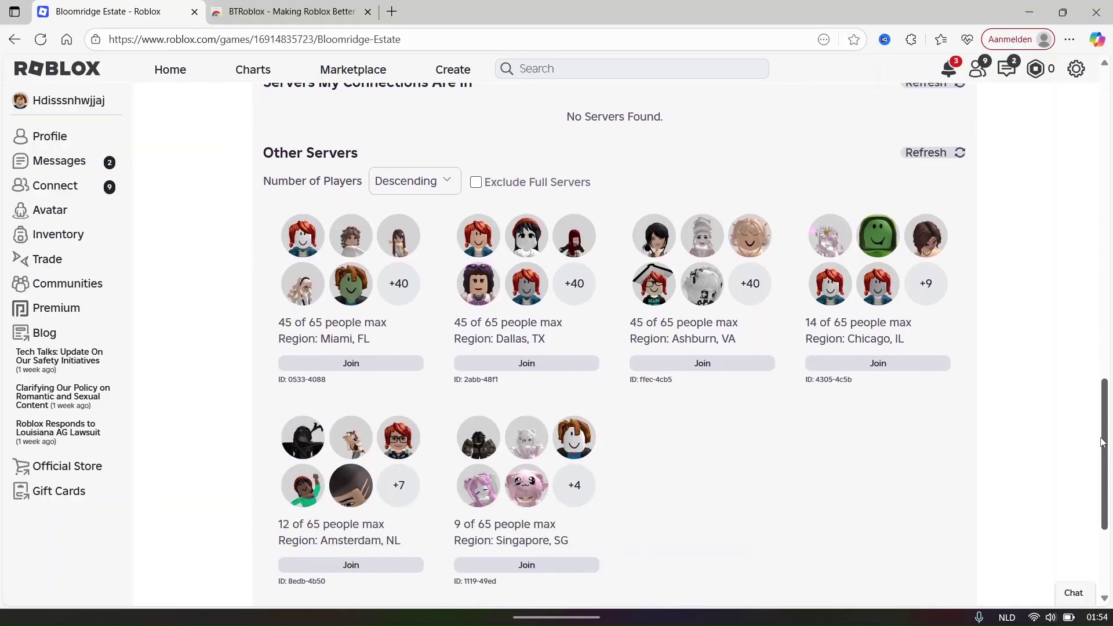